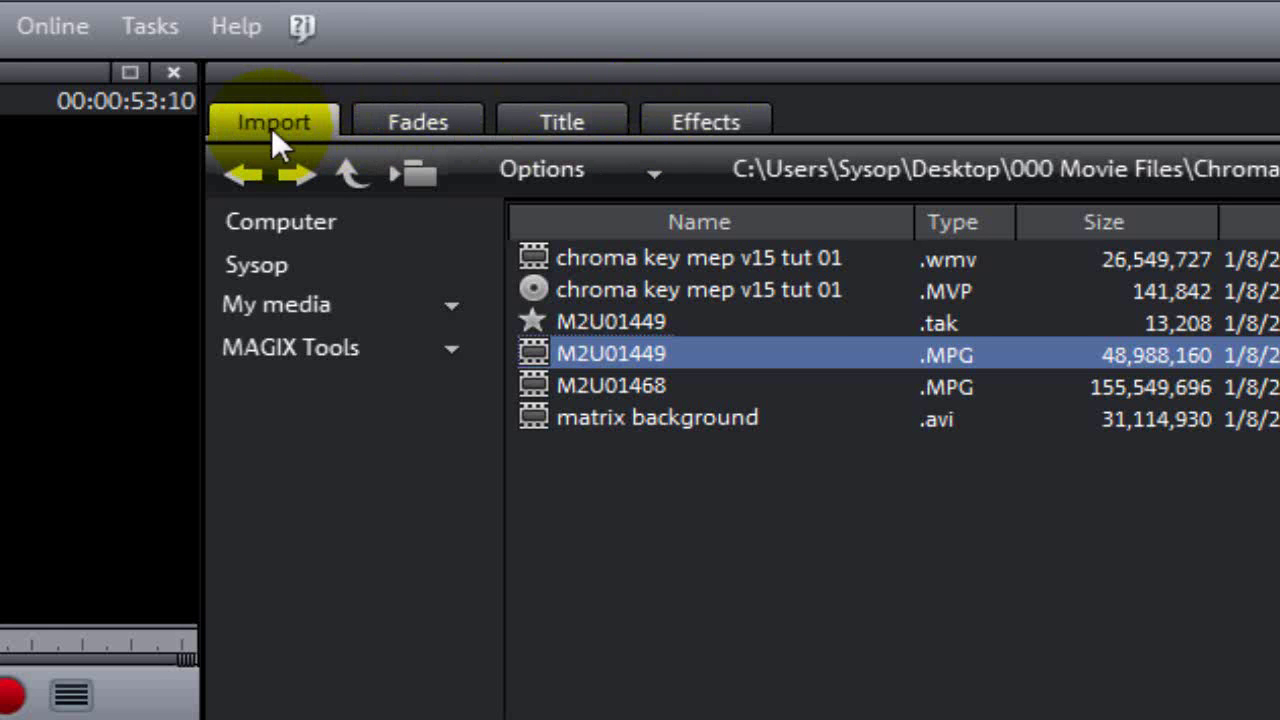
Place M2U01449.MPG on track 2 at the timeline start, with its audio on track 3.
{"action": "left_click", "coordinate": [271, 127]}
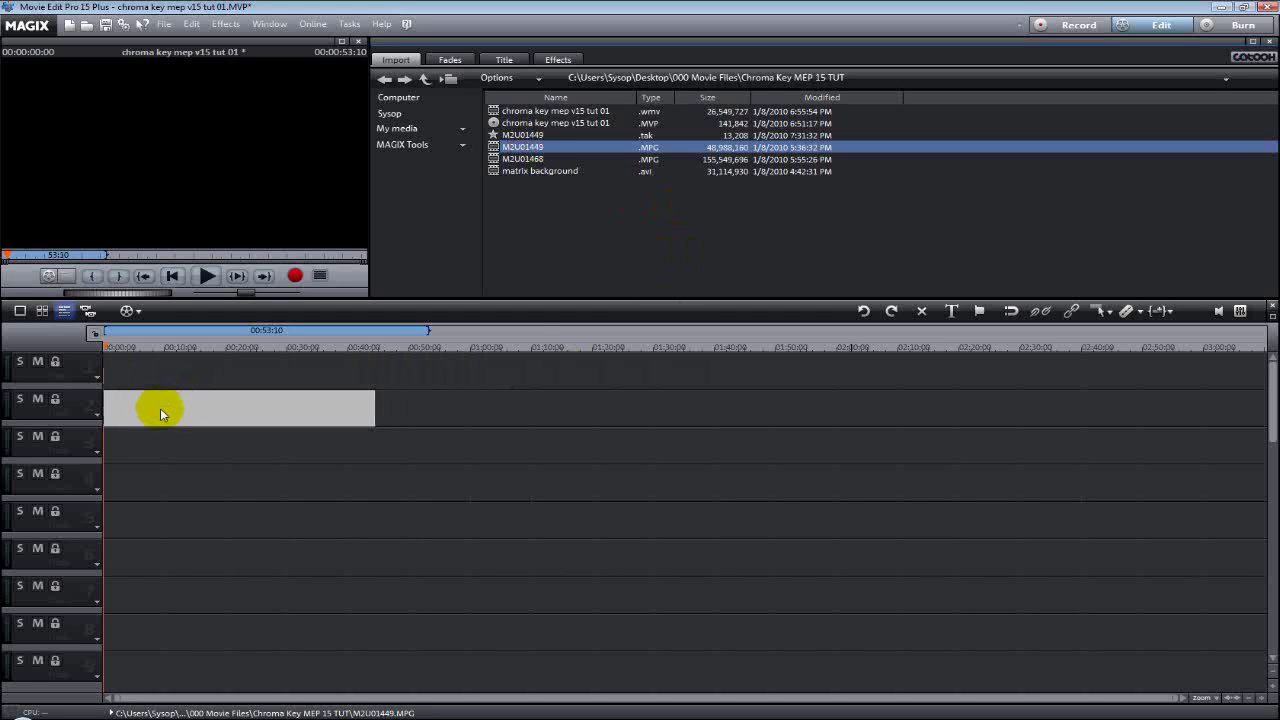
{"action": "left_click_drag", "start_coordinate": [161, 413], "coordinate": [161, 413]}
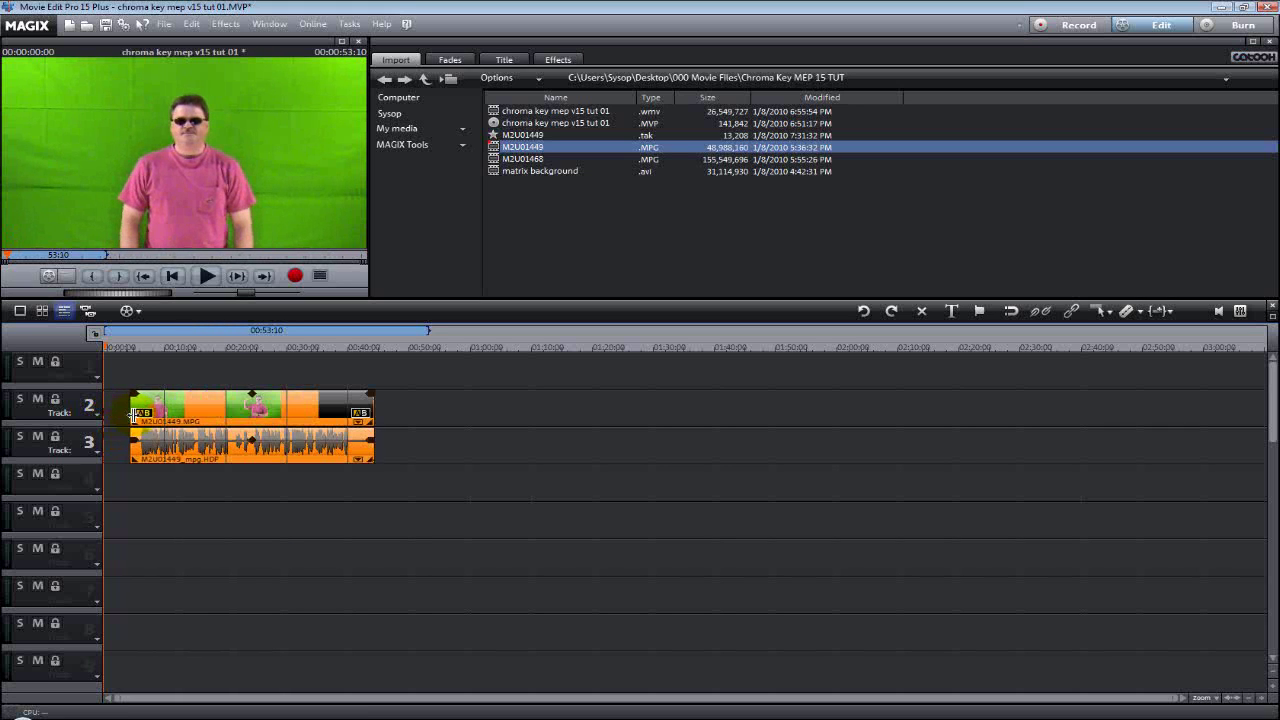
{"action": "left_click_drag", "start_coordinate": [133, 414], "coordinate": [107, 414]}
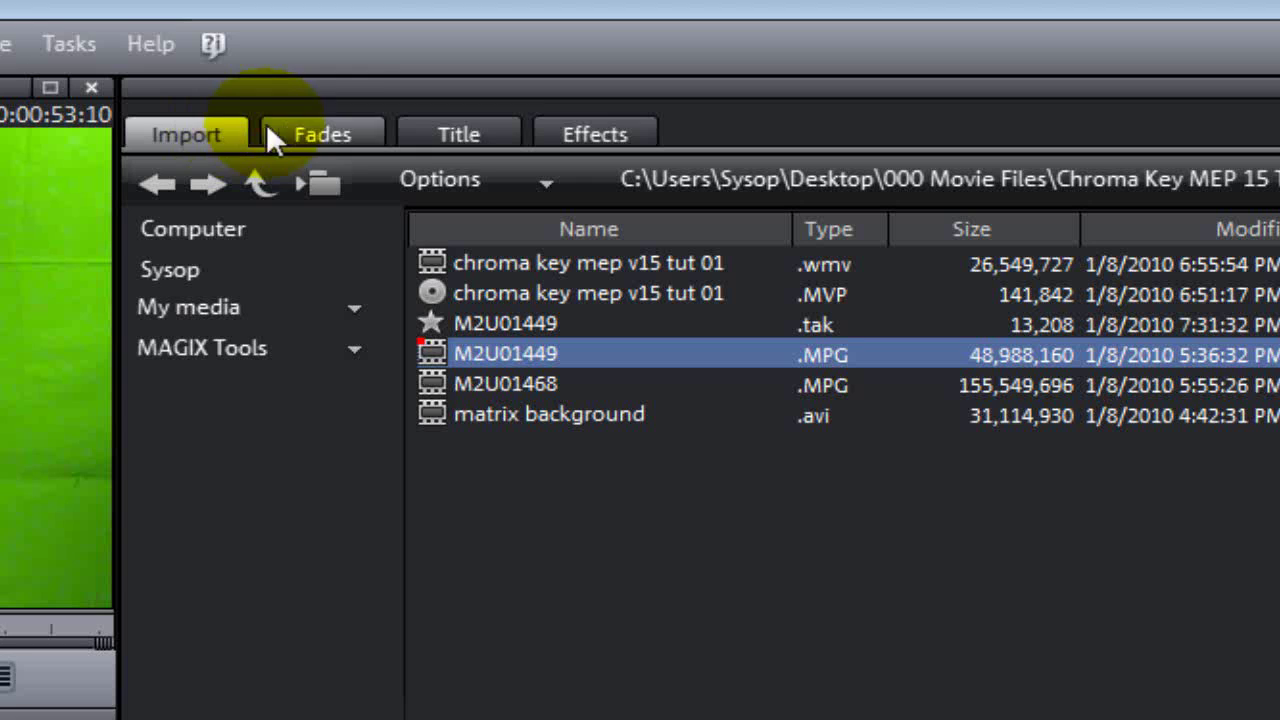
Show the Chroma key settings from Effects > Video effects for M2U01449.MPG.
{"action": "left_click", "coordinate": [590, 140]}
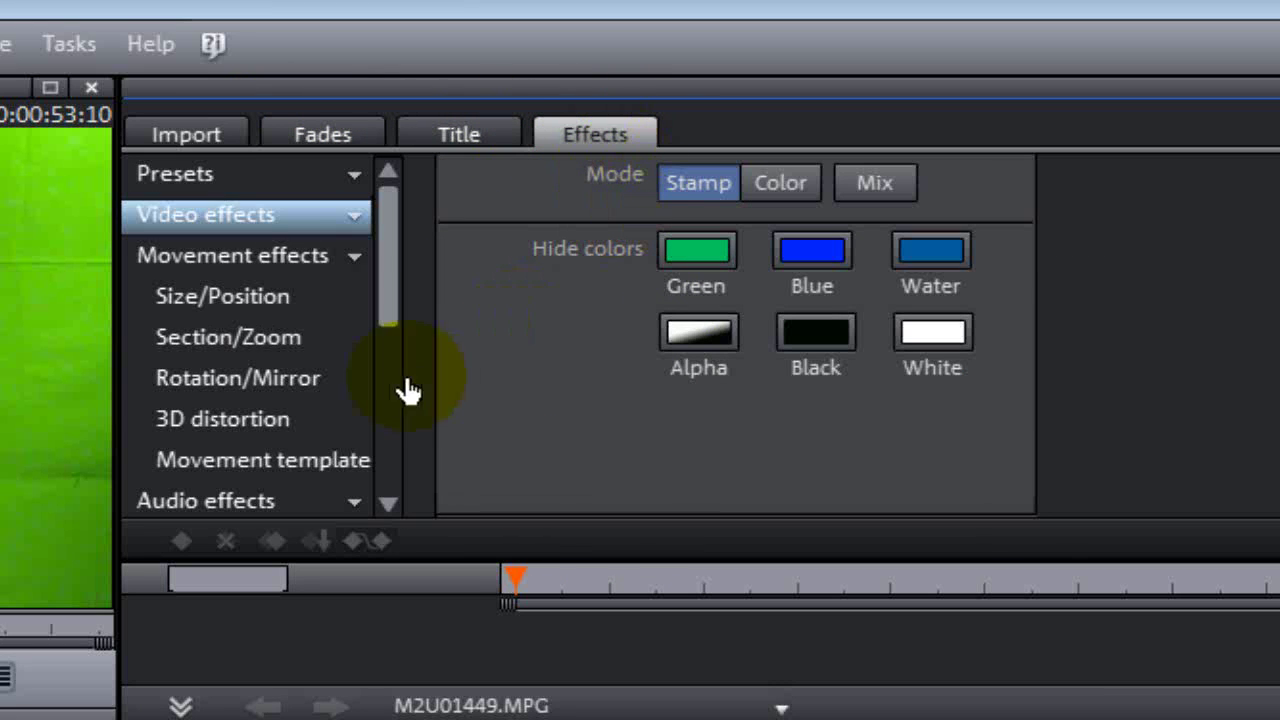
{"action": "left_click", "coordinate": [216, 216]}
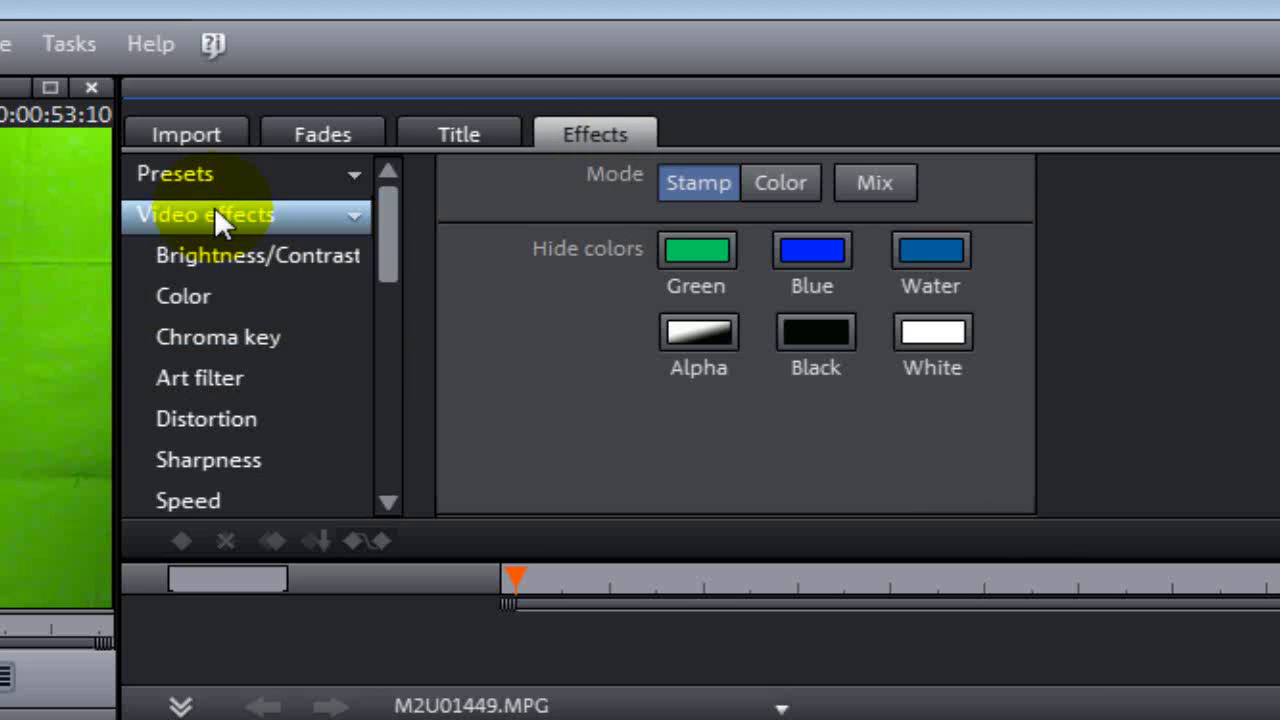
{"action": "left_click", "coordinate": [252, 336]}
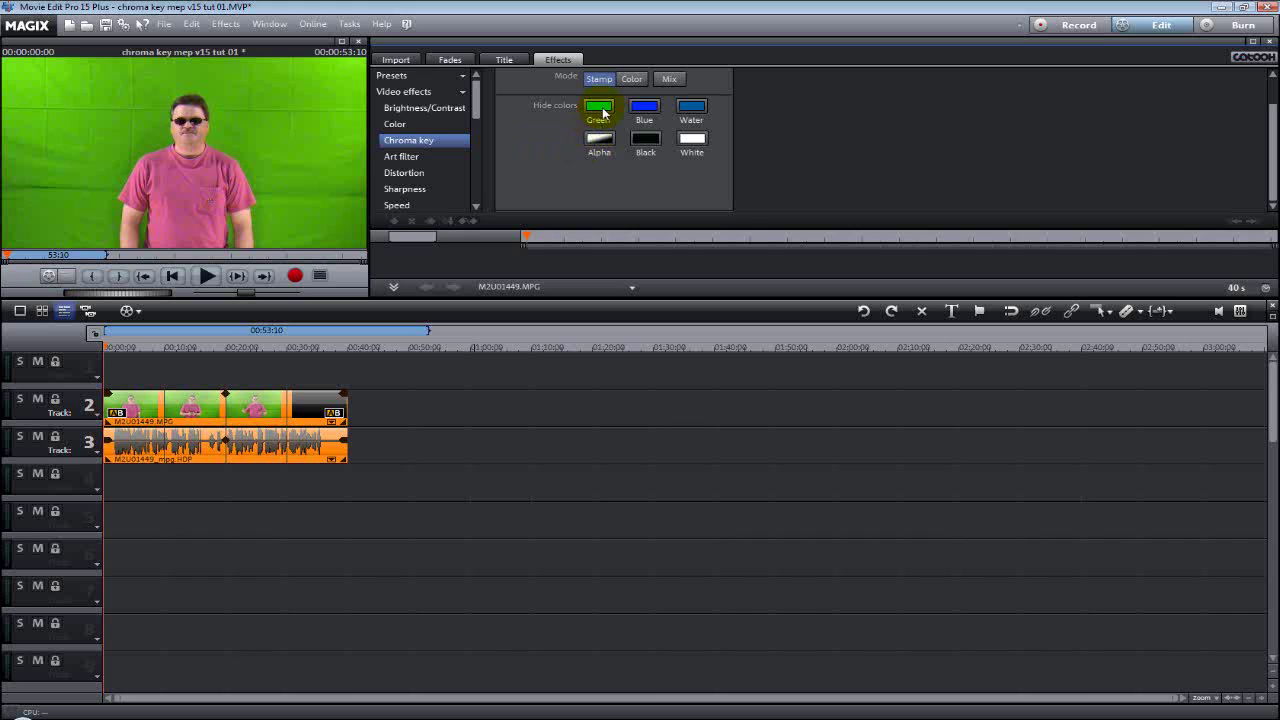
Choose Green as the Chroma key hide color so the presenter shows on black.
{"action": "left_click", "coordinate": [602, 107]}
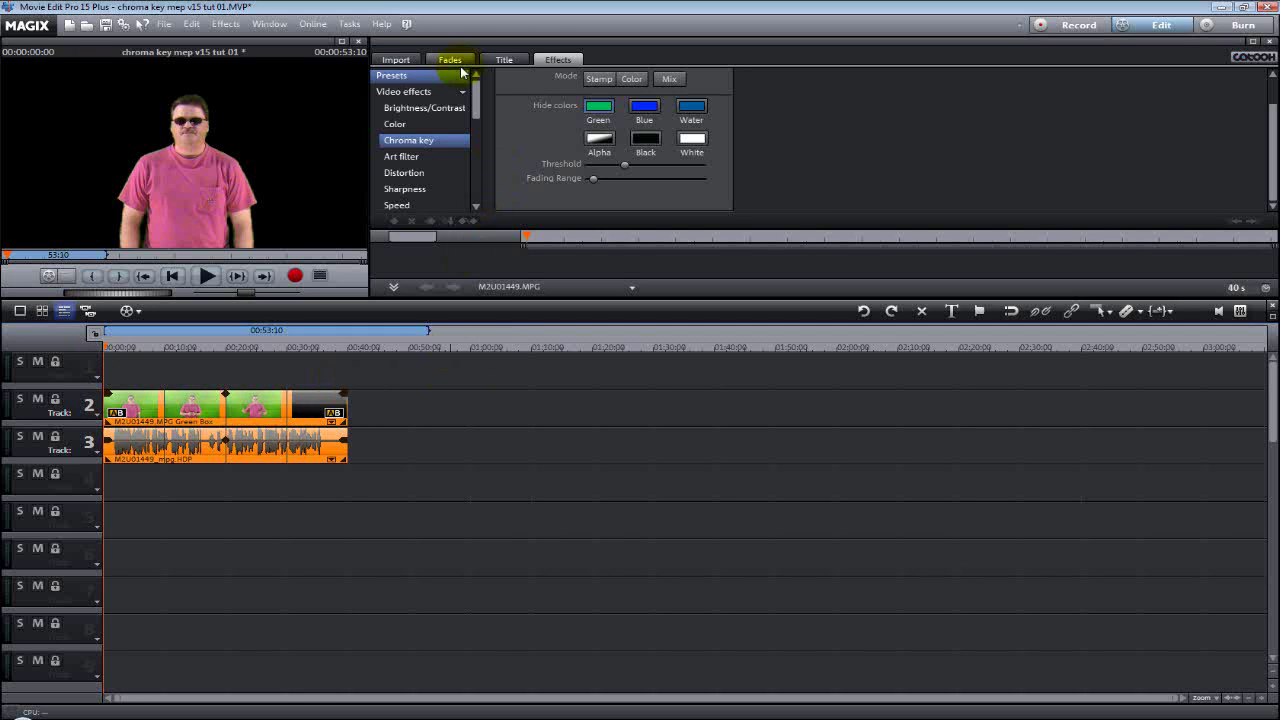
Add the Music Color visual from Design elements > Visuals to track 1 and preview the composite.
{"action": "left_click_drag", "start_coordinate": [472, 97], "coordinate": [473, 181]}
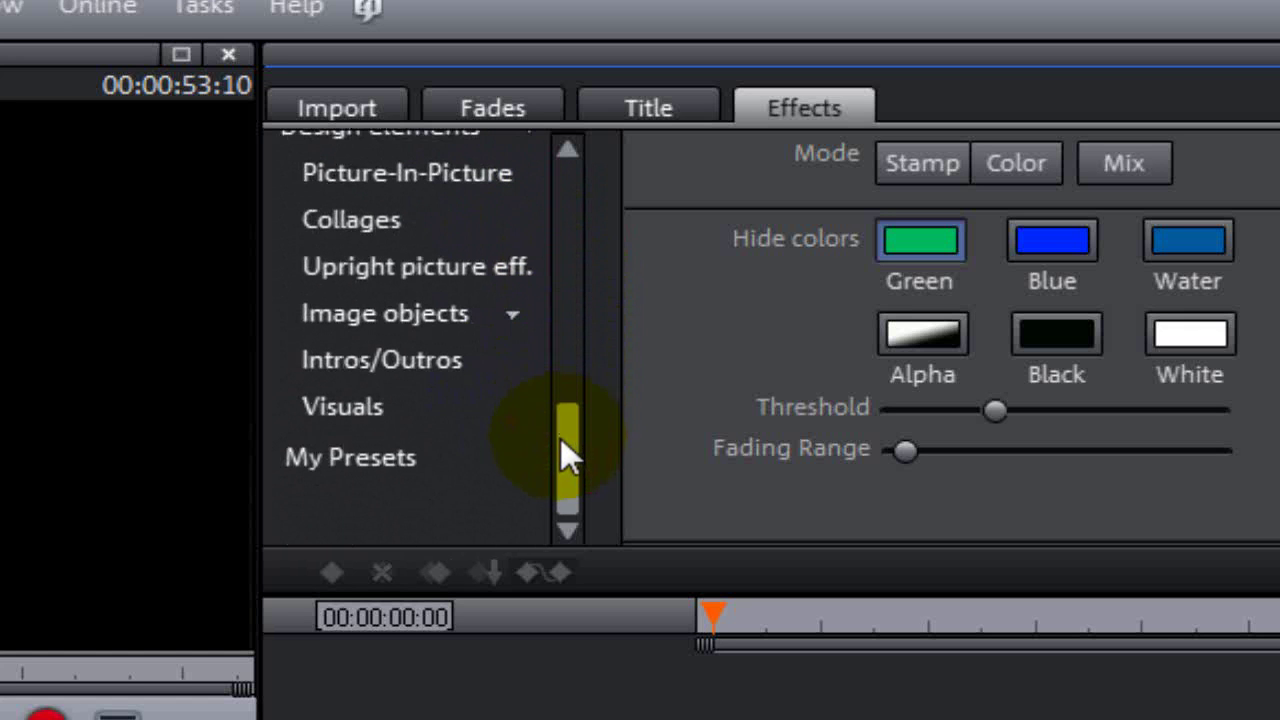
{"action": "left_click", "coordinate": [390, 408]}
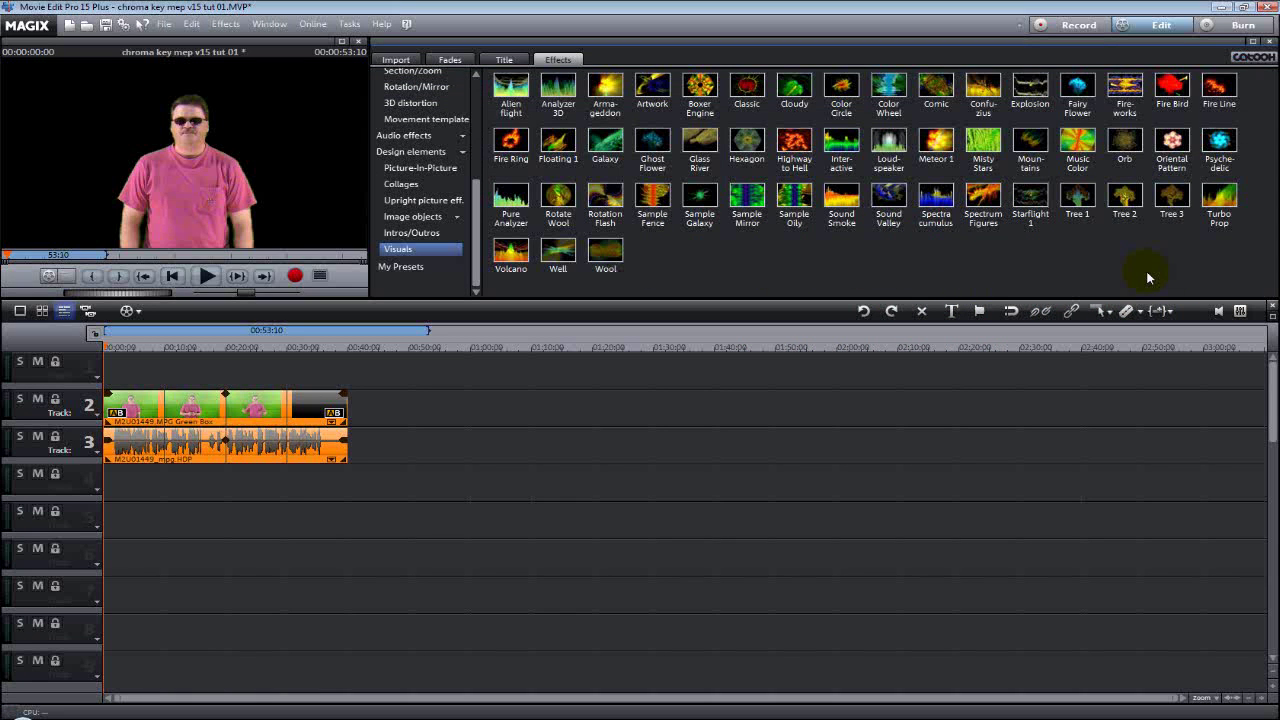
{"action": "left_click", "coordinate": [1077, 145]}
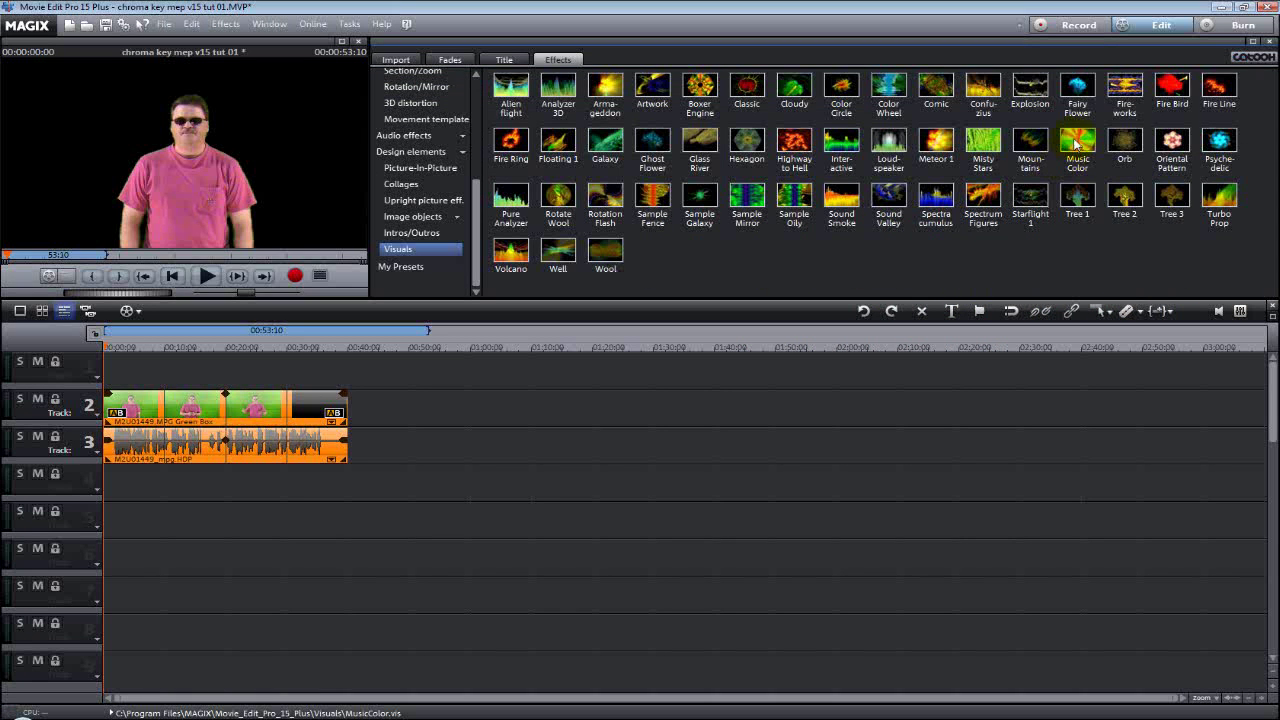
{"action": "left_click_drag", "start_coordinate": [1077, 150], "coordinate": [350, 366]}
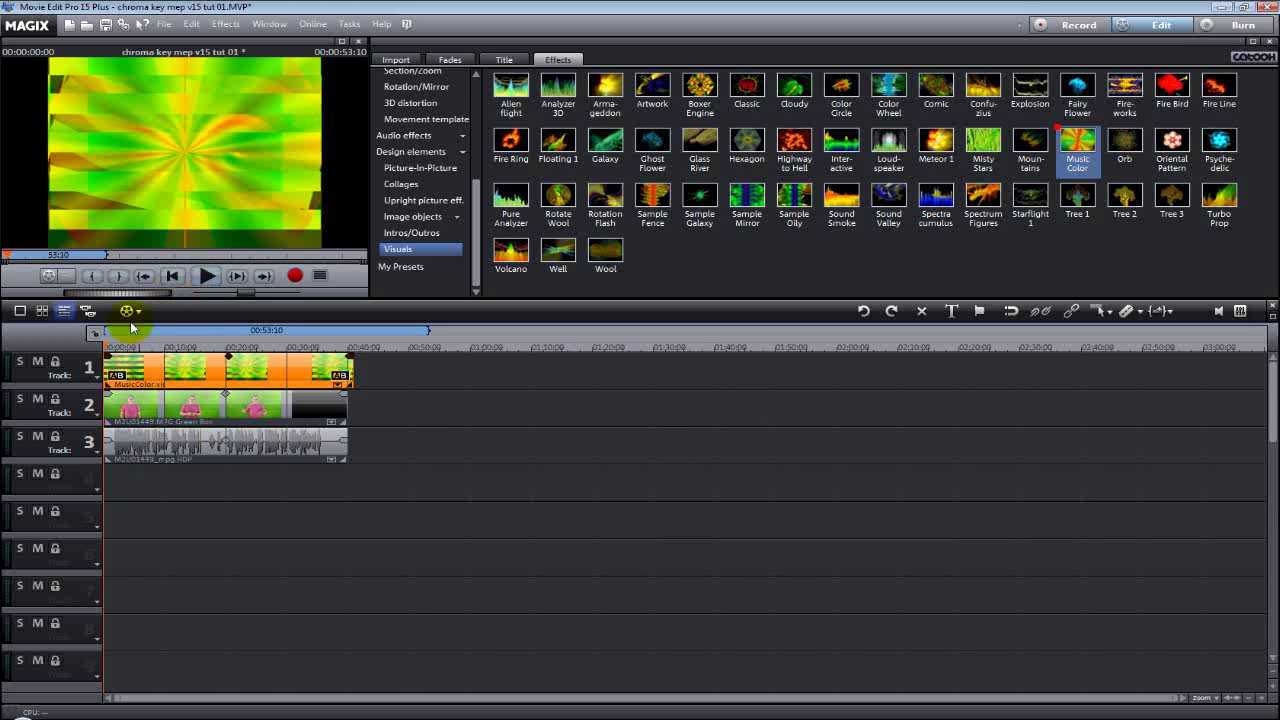
{"action": "key", "text": "space"}
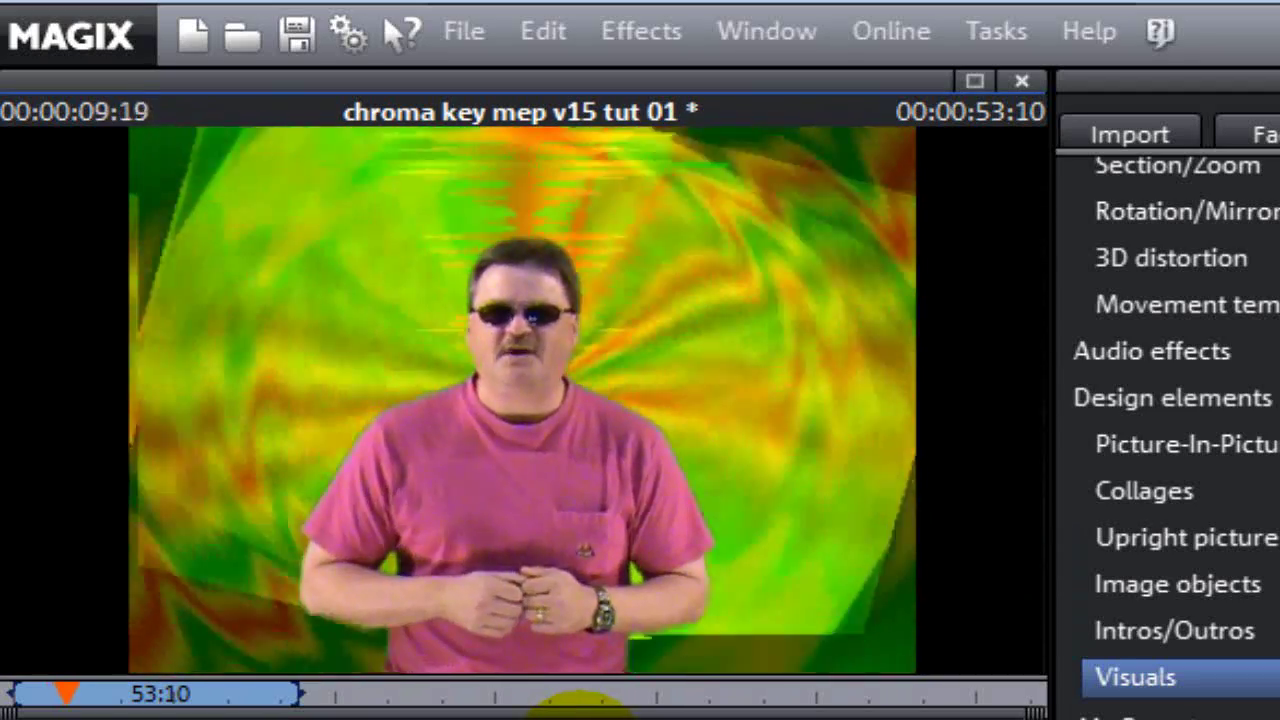
{"action": "key", "text": "space"}
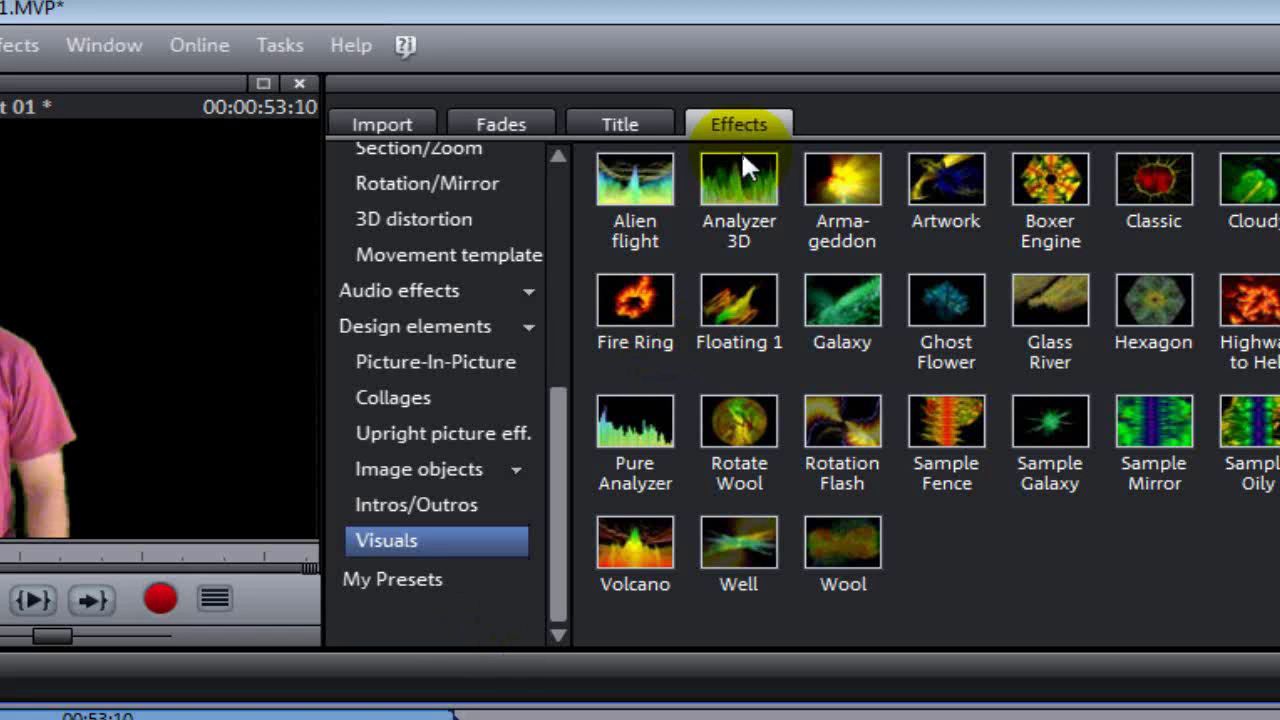
Reopen Video effects > Chroma key and scroll down to the Threshold and Fading Range controls.
{"action": "left_click", "coordinate": [736, 119]}
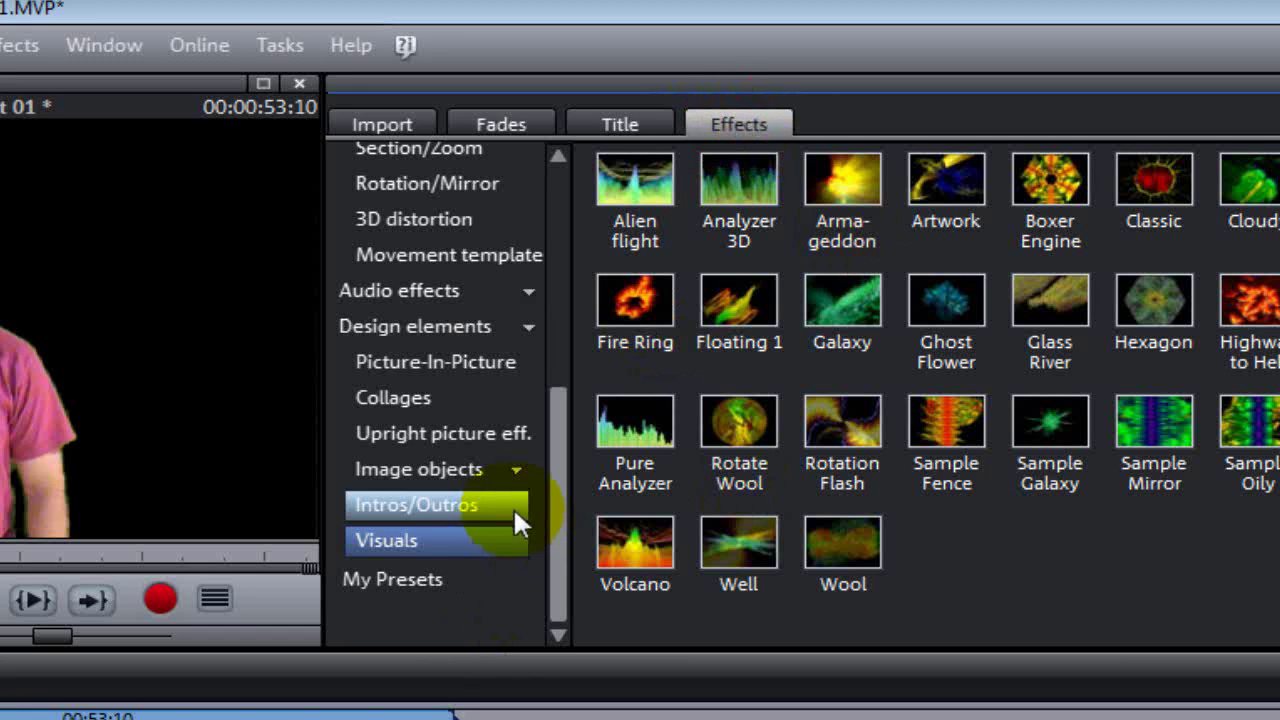
{"action": "left_click_drag", "start_coordinate": [550, 486], "coordinate": [548, 300]}
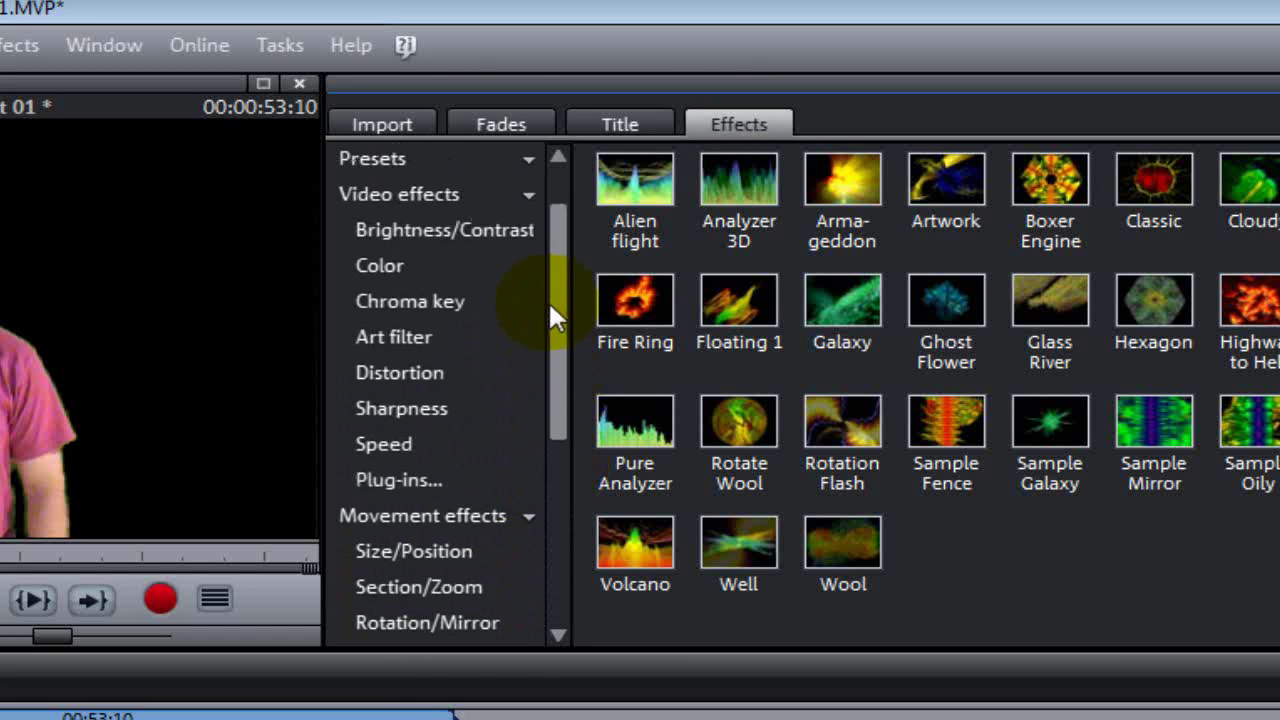
{"action": "left_click", "coordinate": [400, 300]}
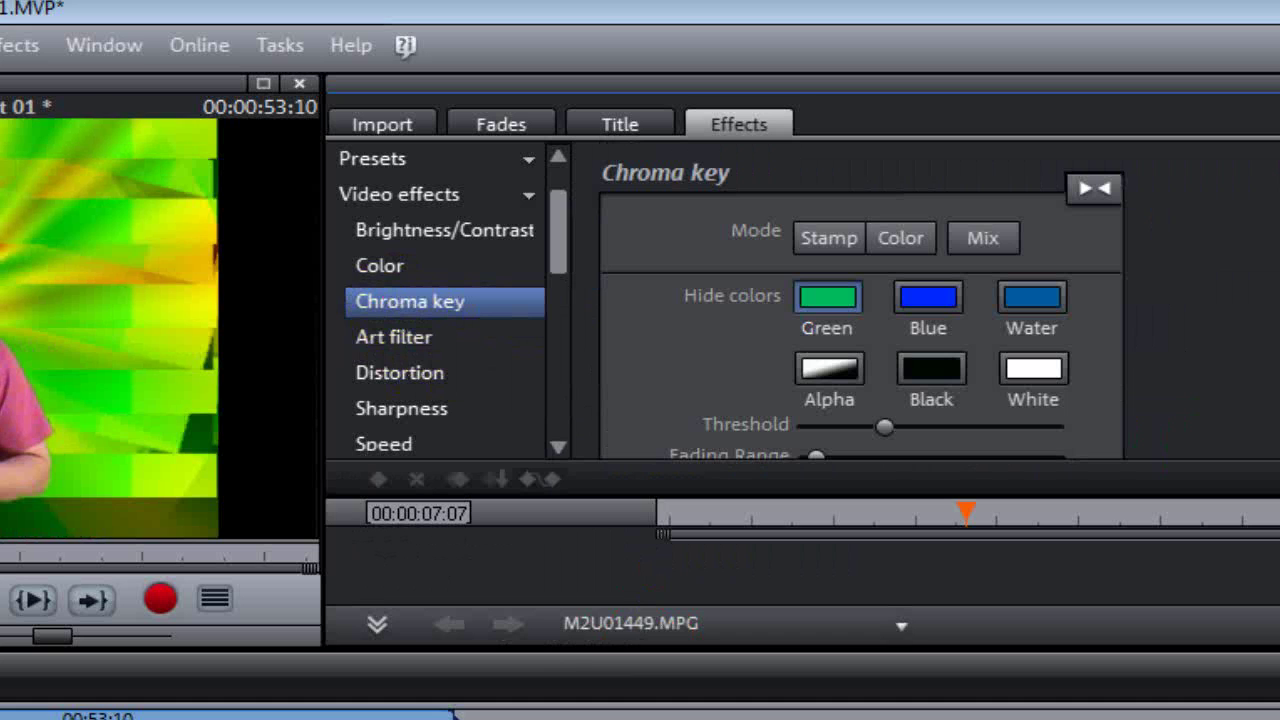
{"action": "scroll", "coordinate": [862, 300], "scroll_direction": "down", "scroll_amount": 1}
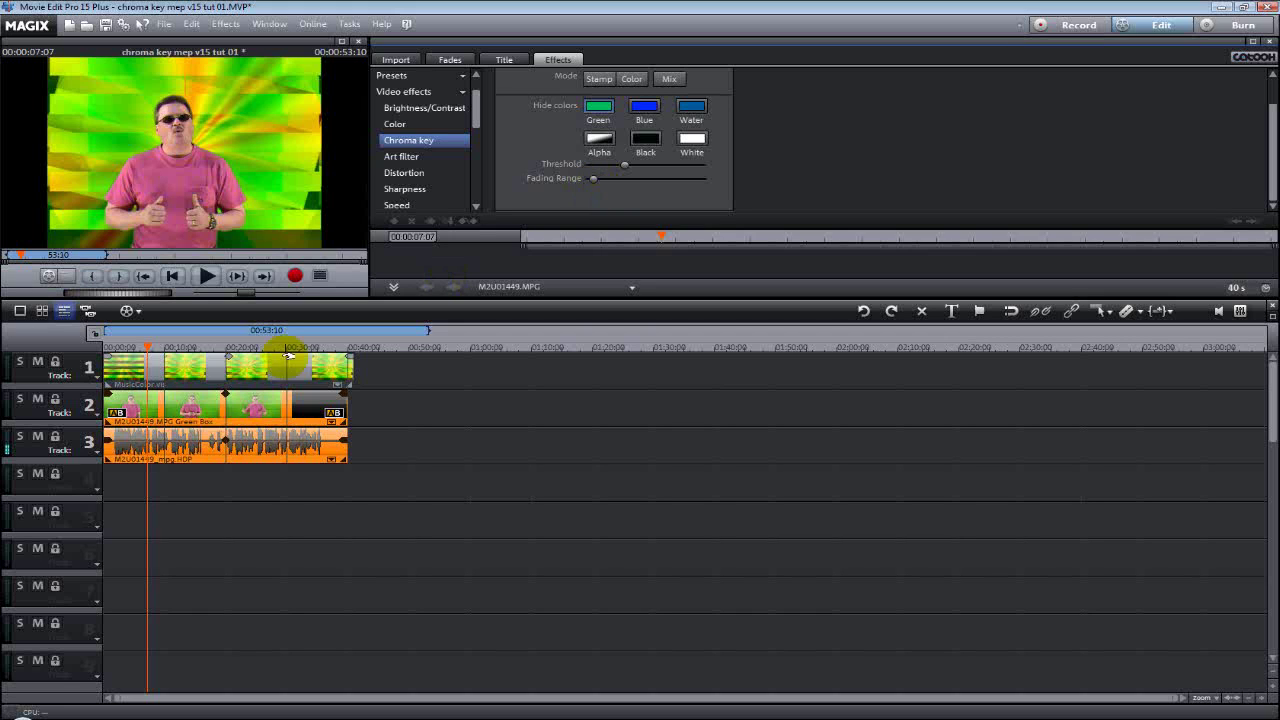
Move the Music Color clip to about 1:50, then select the green-screen clip and raise its key threshold.
{"action": "left_click_drag", "start_coordinate": [214, 370], "coordinate": [712, 381]}
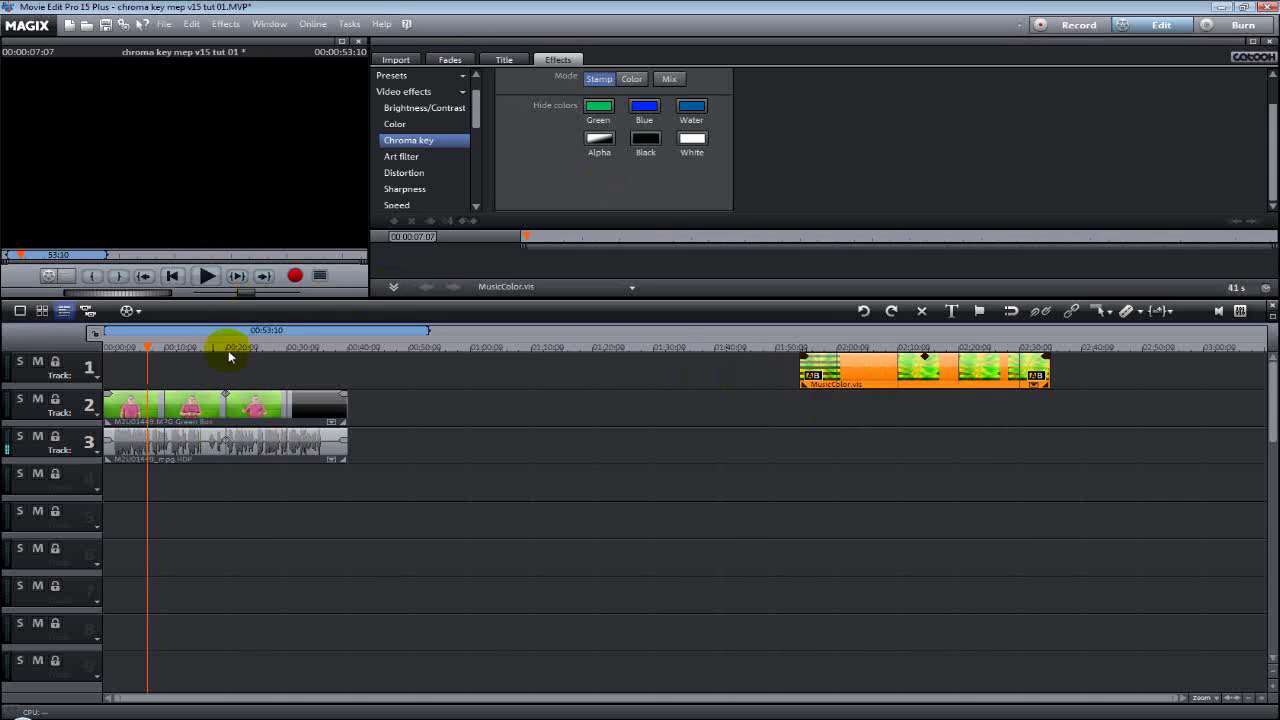
{"action": "left_click", "coordinate": [157, 402]}
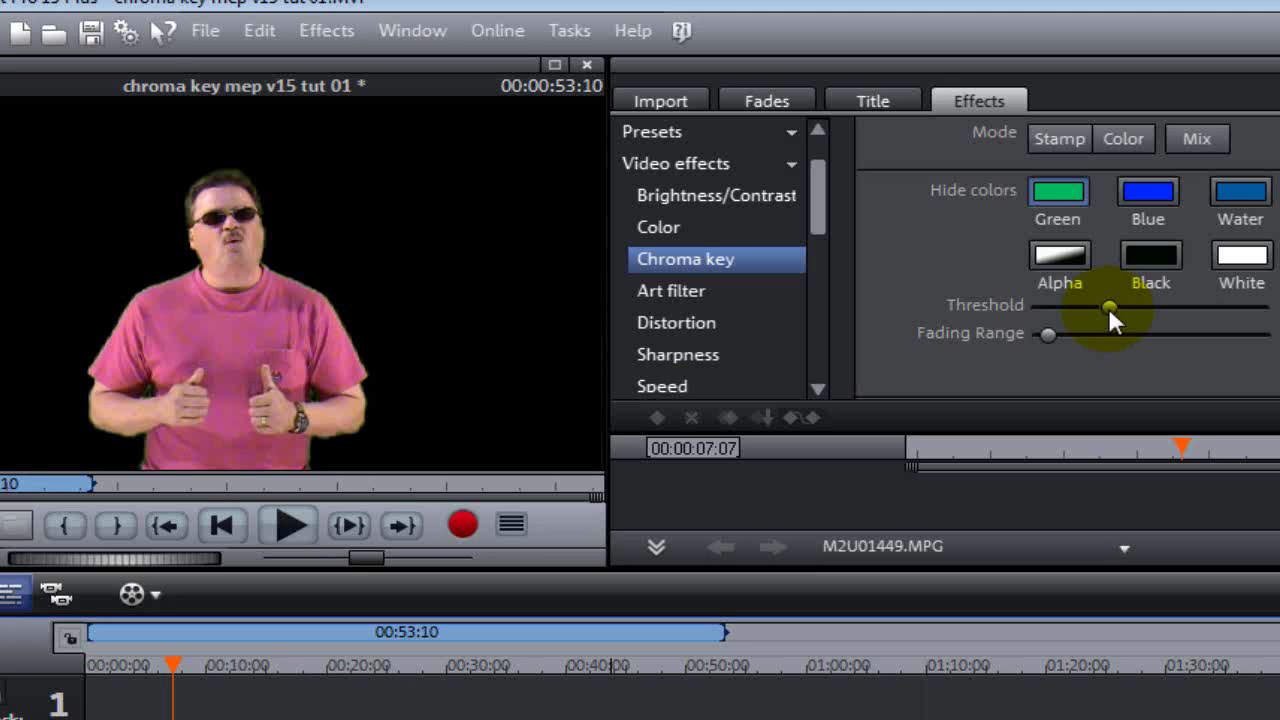
{"action": "left_click_drag", "start_coordinate": [624, 164], "coordinate": [637, 164]}
{"action": "left_click_drag", "start_coordinate": [1135, 307], "coordinate": [1226, 306]}
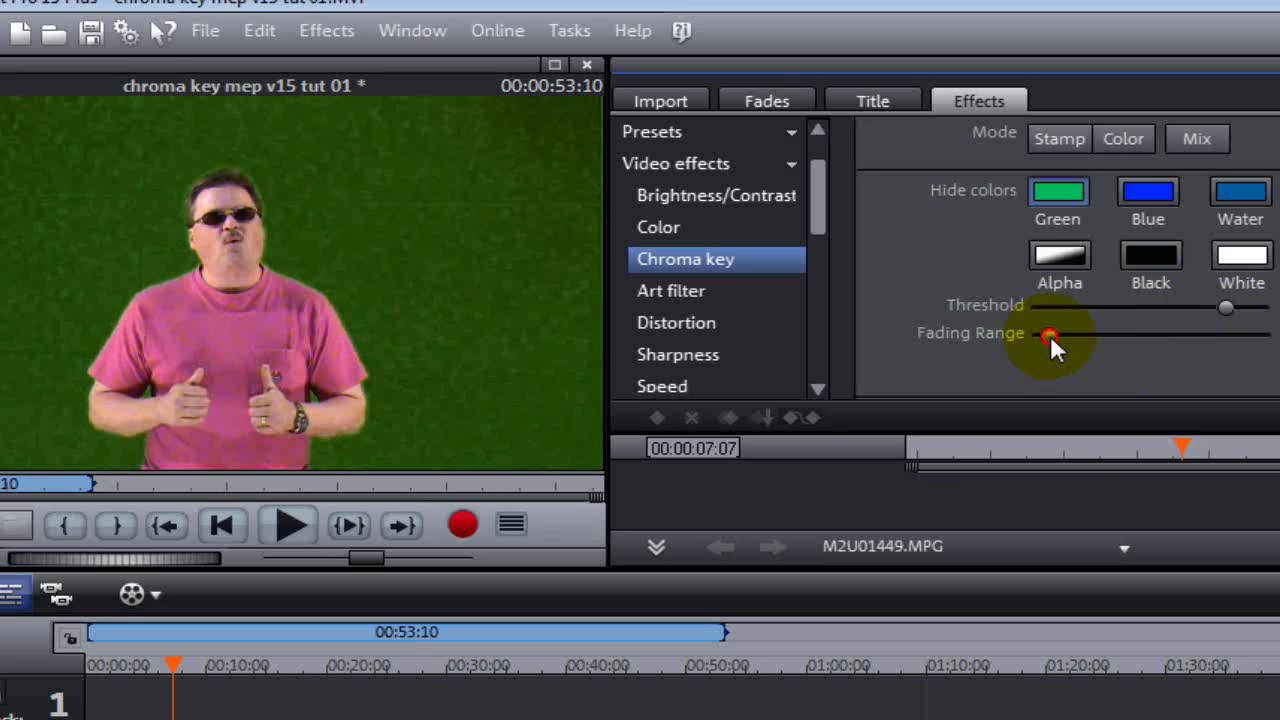
Lower the chroma key threshold and fading range step by step until the presenter's edges look clean.
{"action": "left_click_drag", "start_coordinate": [1050, 336], "coordinate": [1080, 334]}
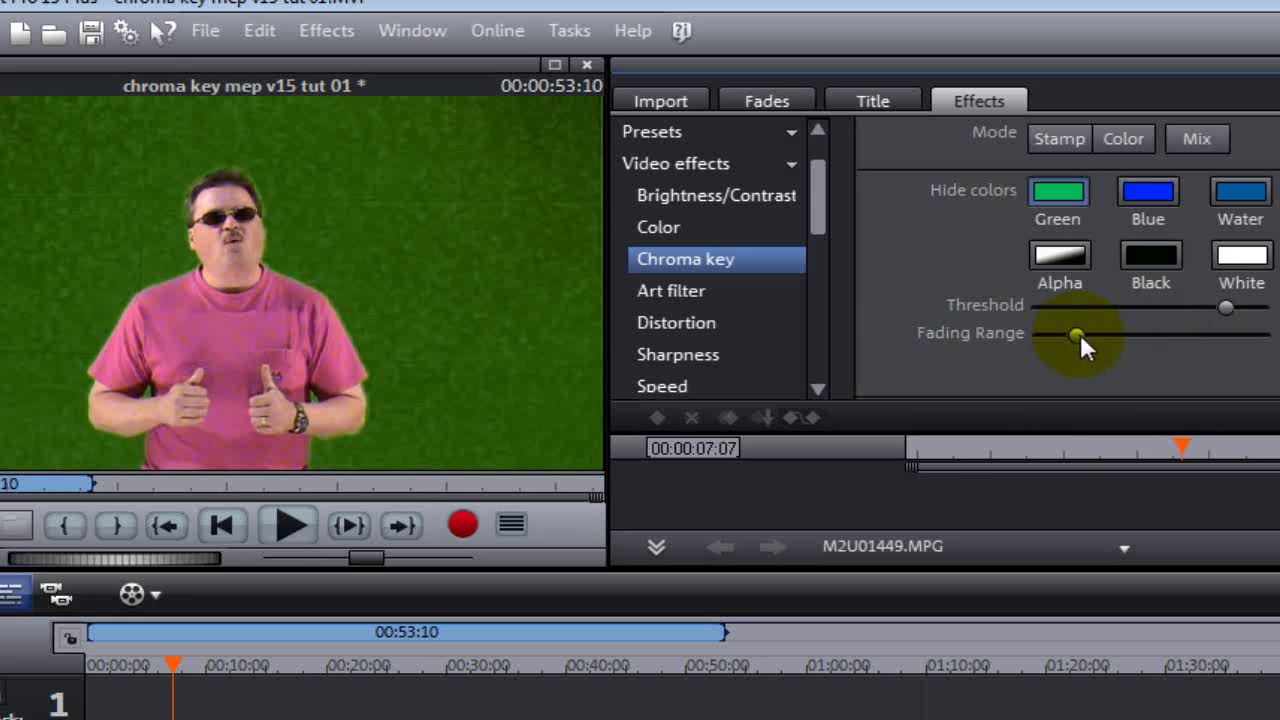
{"action": "left_click_drag", "start_coordinate": [1226, 306], "coordinate": [1088, 333]}
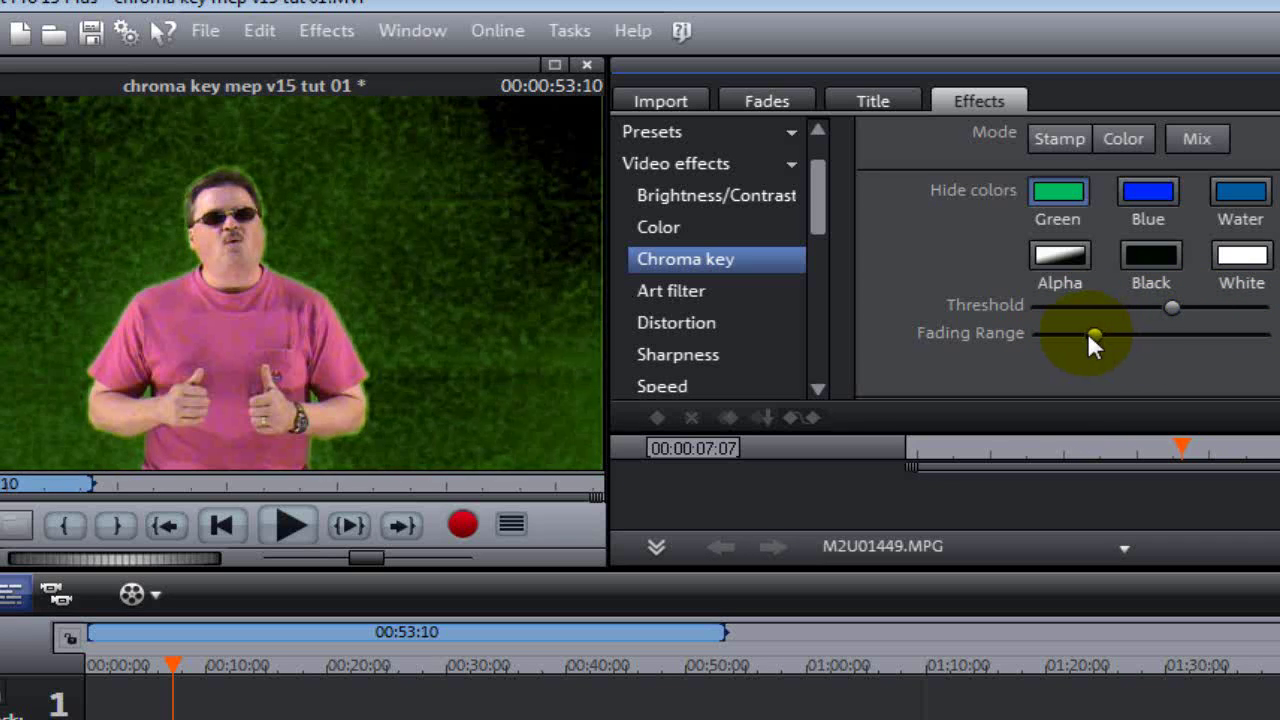
{"action": "left_click_drag", "start_coordinate": [1170, 307], "coordinate": [1120, 306]}
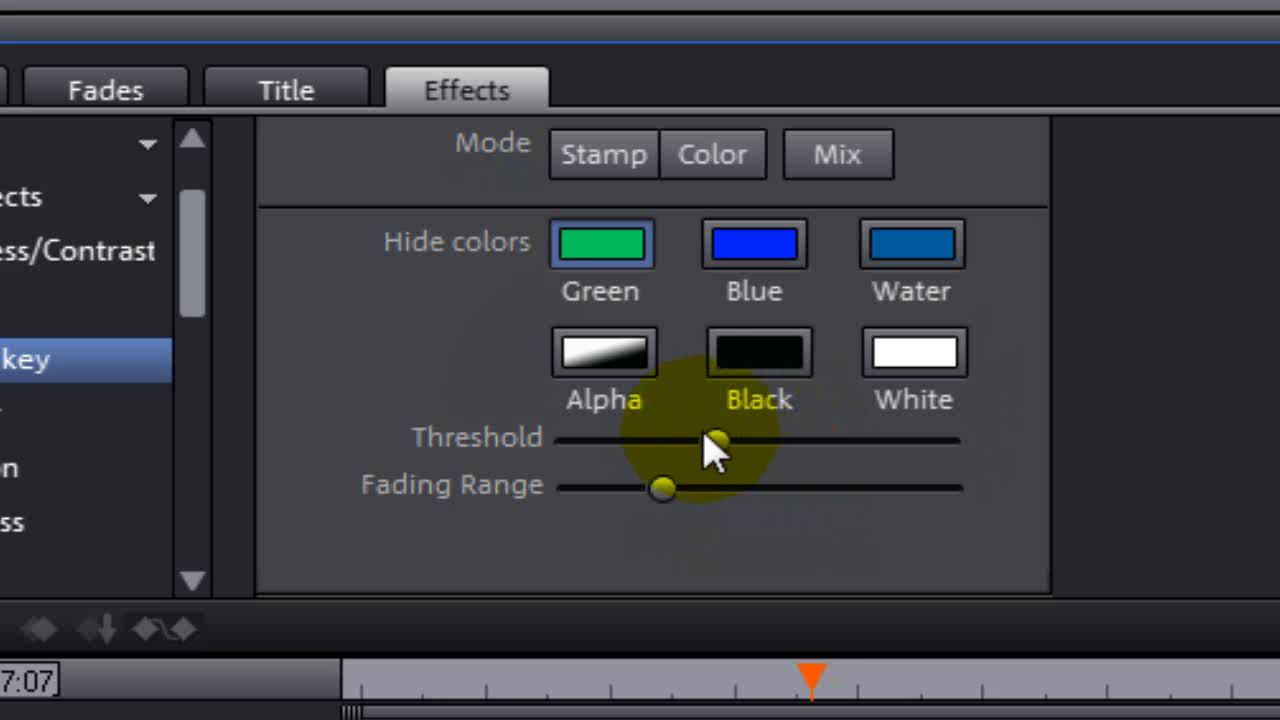
{"action": "left_click_drag", "start_coordinate": [705, 434], "coordinate": [697, 431]}
{"action": "left_click_drag", "start_coordinate": [652, 490], "coordinate": [621, 486]}
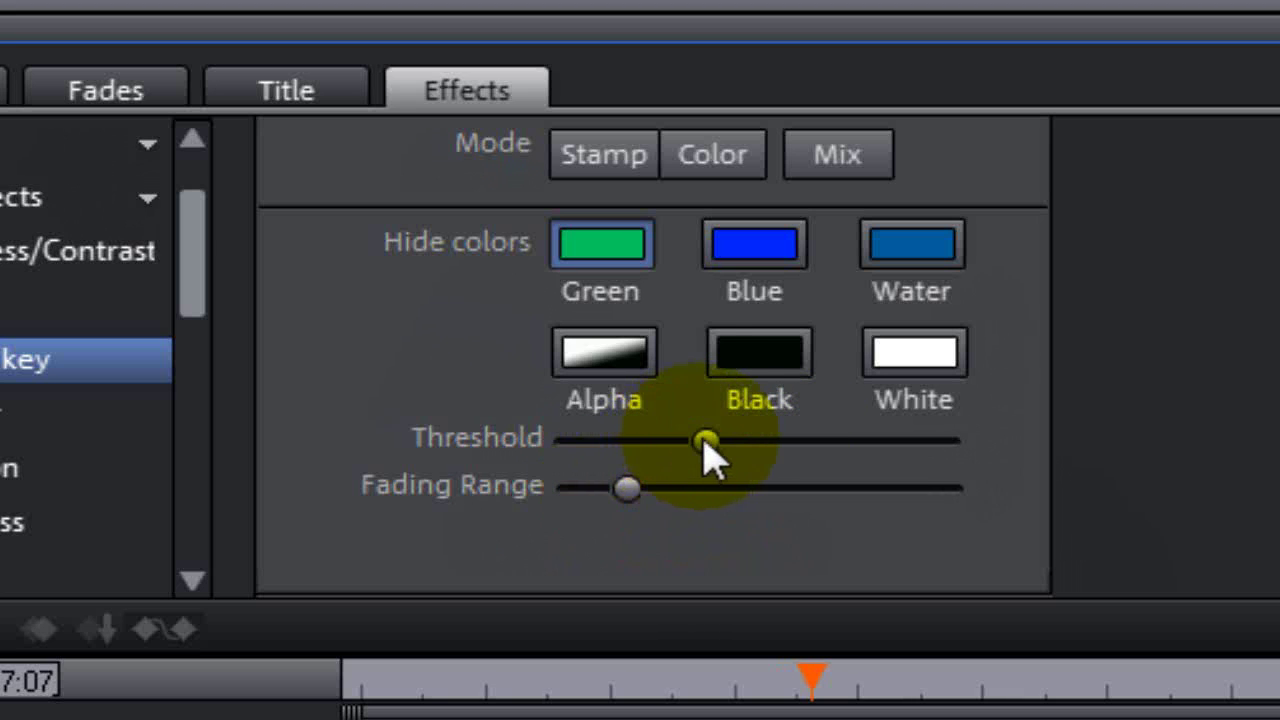
{"action": "left_click_drag", "start_coordinate": [704, 437], "coordinate": [666, 437]}
{"action": "left_click", "coordinate": [617, 487]}
{"action": "left_click_drag", "start_coordinate": [617, 487], "coordinate": [604, 488]}
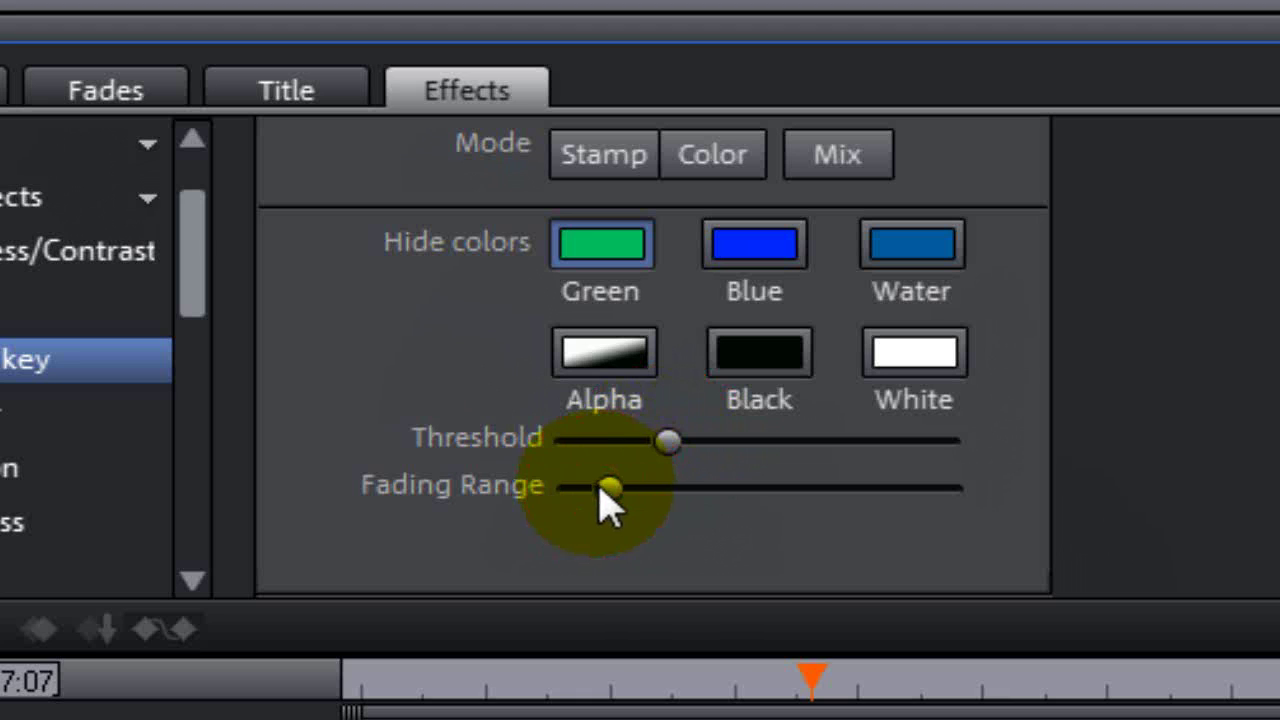
{"action": "left_click_drag", "start_coordinate": [668, 441], "coordinate": [655, 445]}
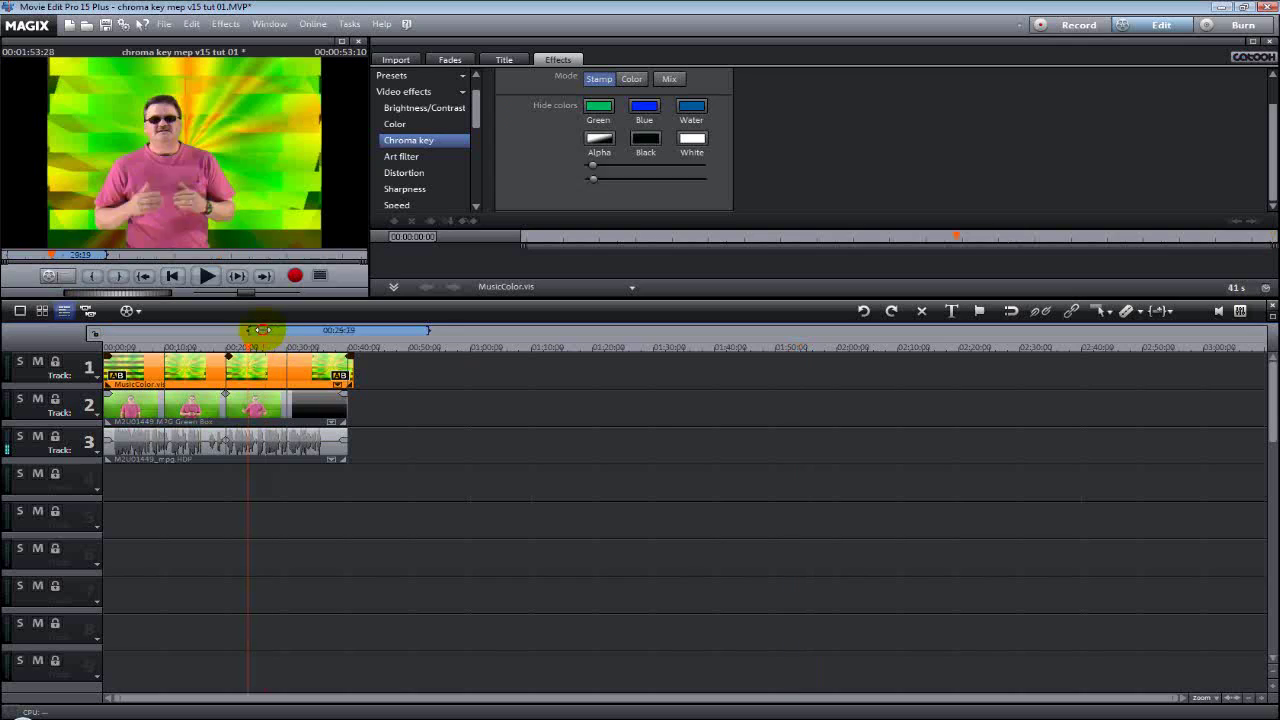
{"action": "left_click_drag", "start_coordinate": [280, 343], "coordinate": [190, 343]}
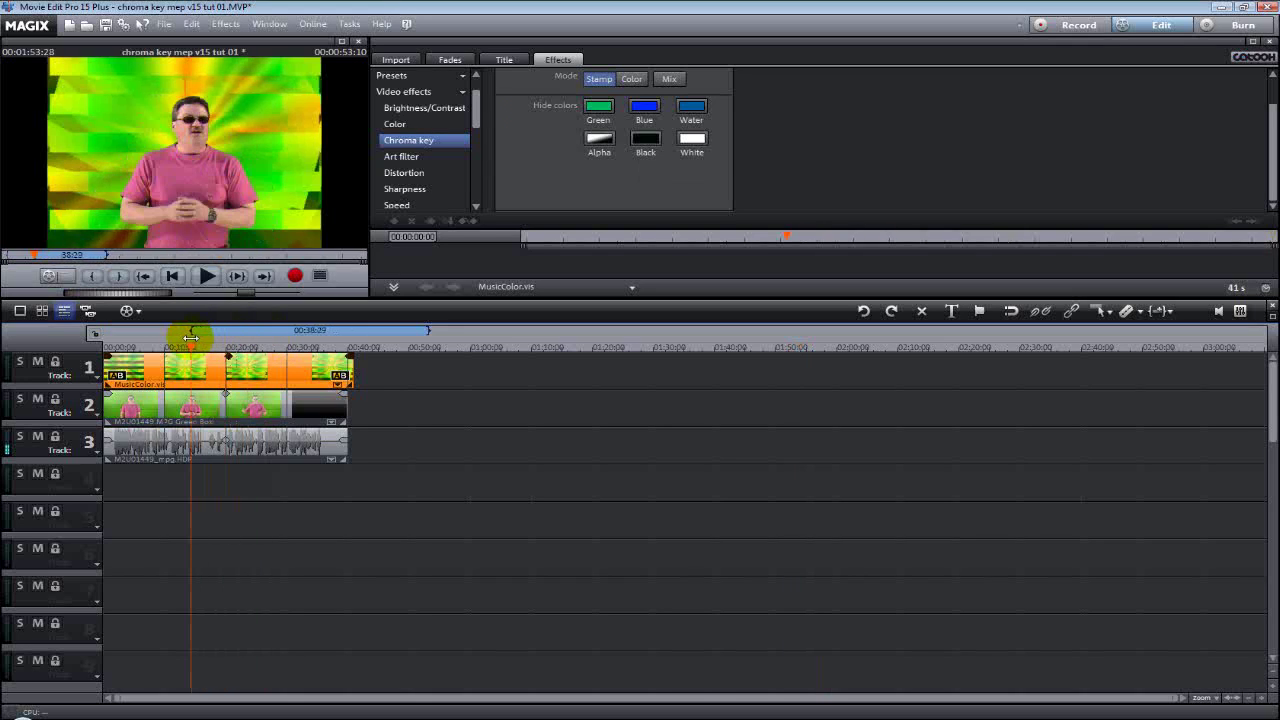